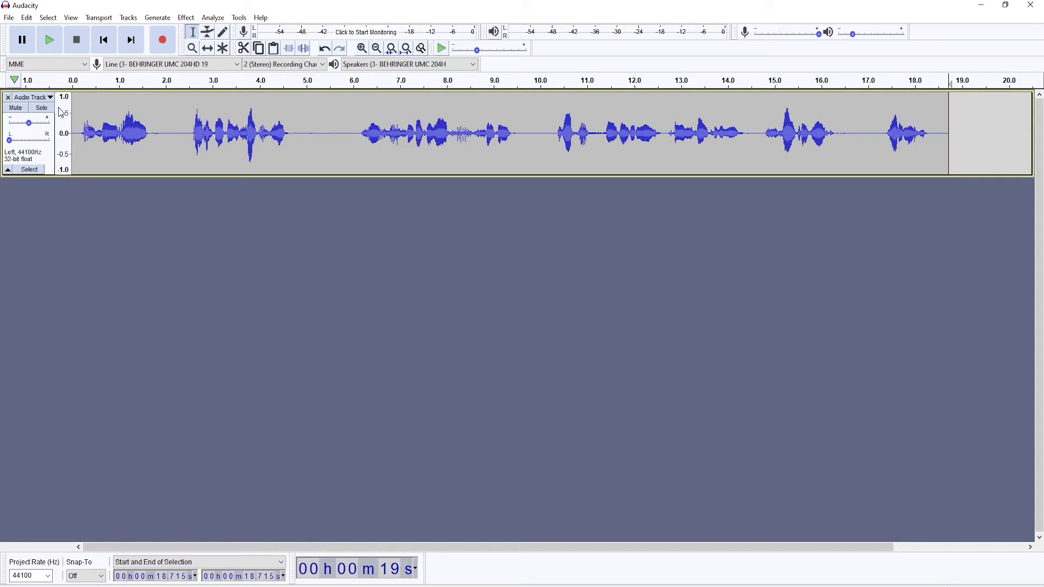
Switch the voice track to Multi-view, drag it much taller, and set the play position near 5.55 s.
{"action": "left_click", "coordinate": [19, 100]}
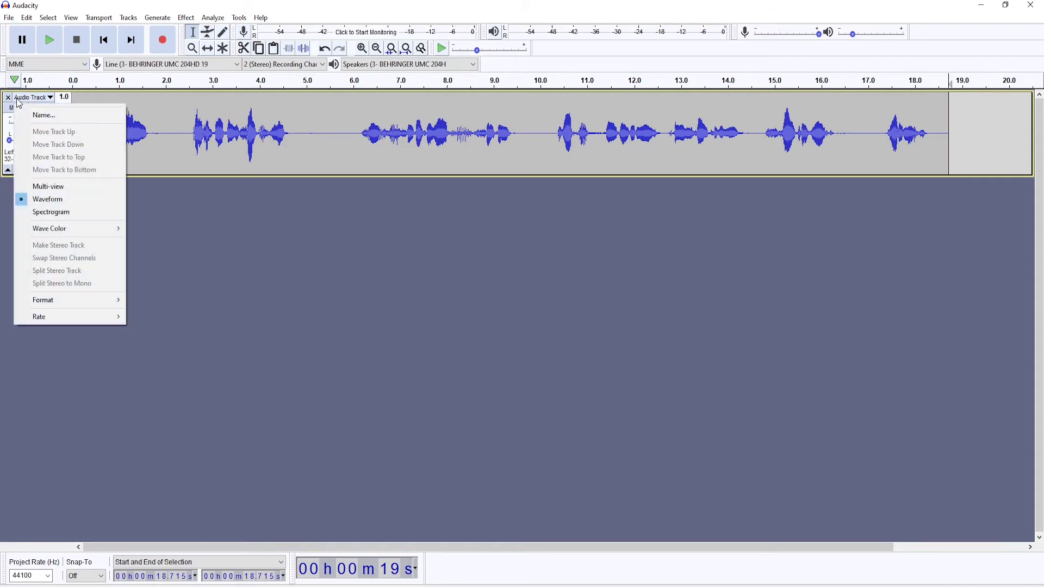
{"action": "left_click", "coordinate": [50, 189]}
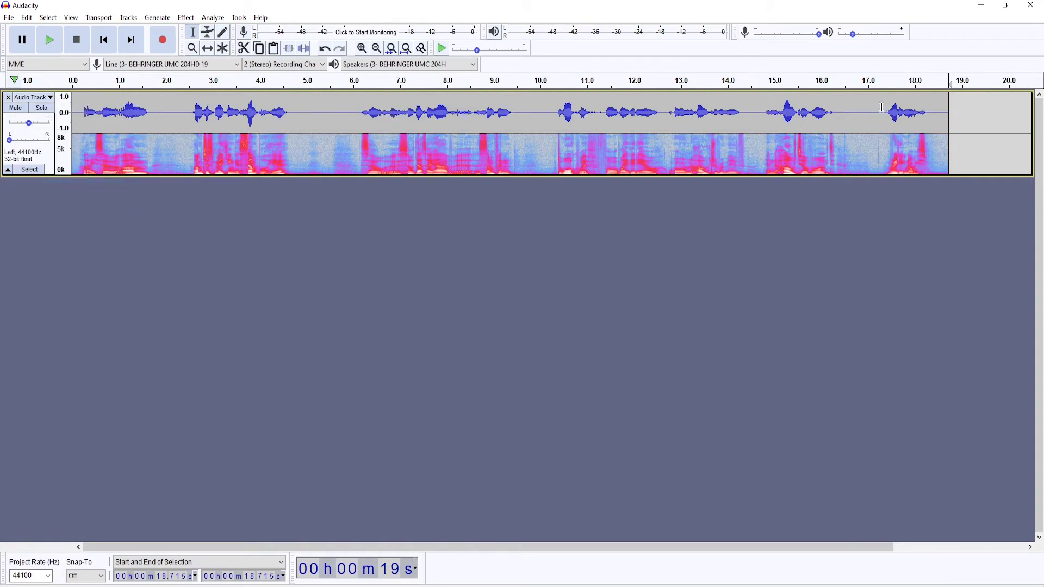
{"action": "left_click_drag", "start_coordinate": [43, 175], "coordinate": [43, 283]}
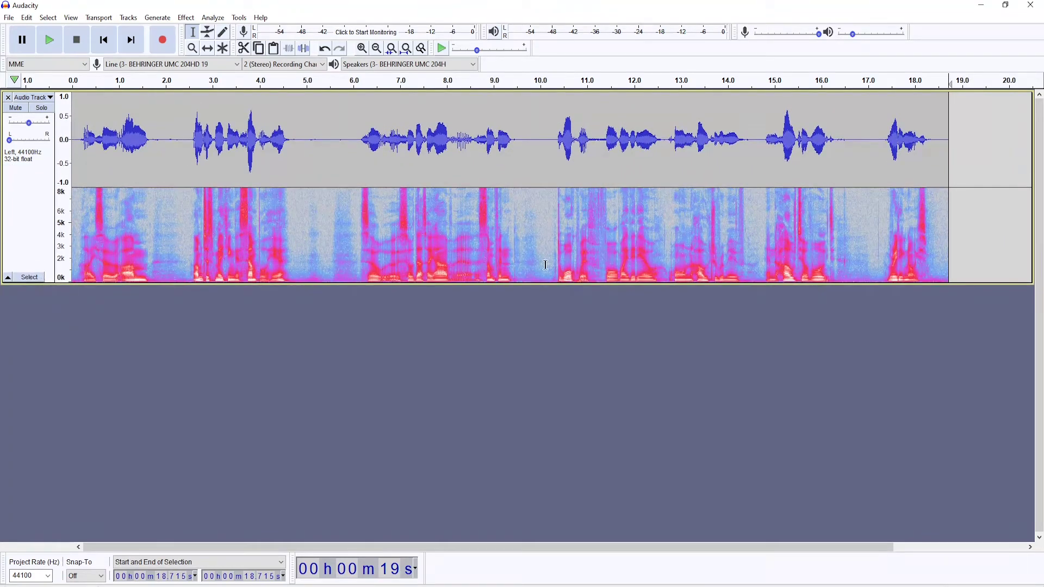
{"action": "left_click", "coordinate": [371, 234]}
{"action": "left_click", "coordinate": [331, 234]}
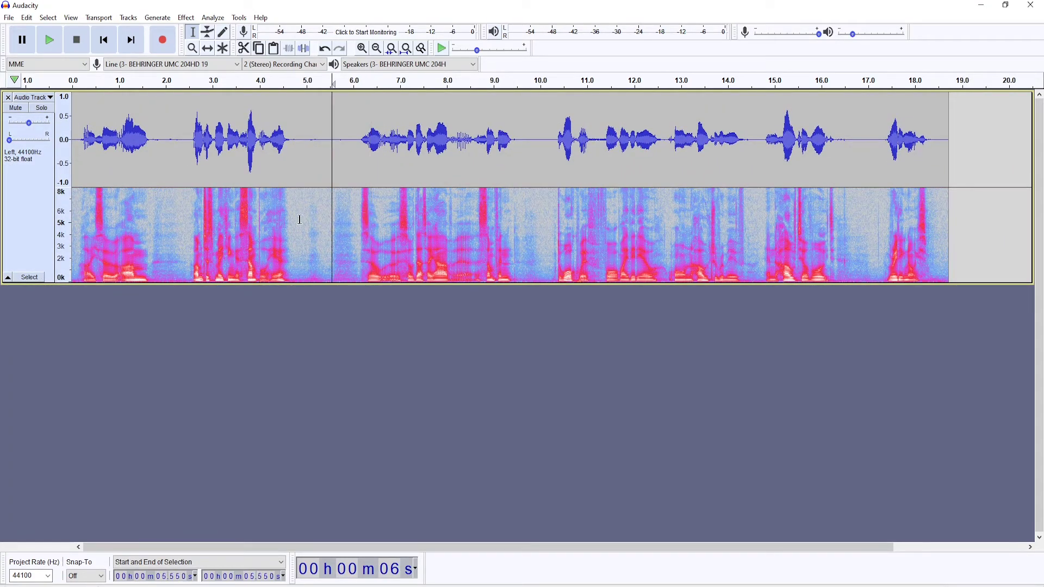
Inspect the breaths near 1.9, 5.6, 9.7, 14.5 and 16.6 s, then select all audio.
{"action": "left_click", "coordinate": [156, 215]}
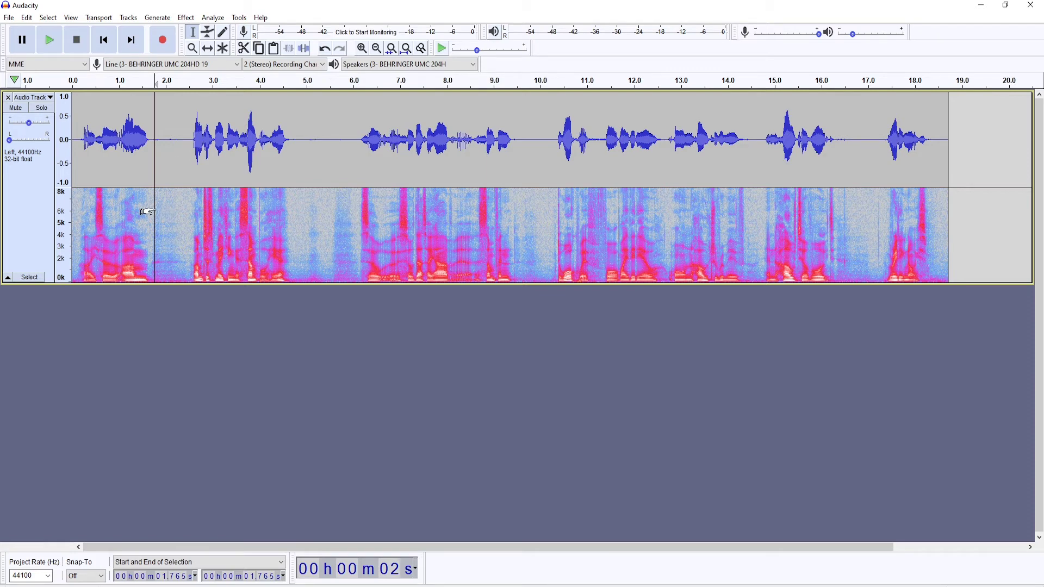
{"action": "left_click_drag", "start_coordinate": [159, 233], "coordinate": [171, 239]}
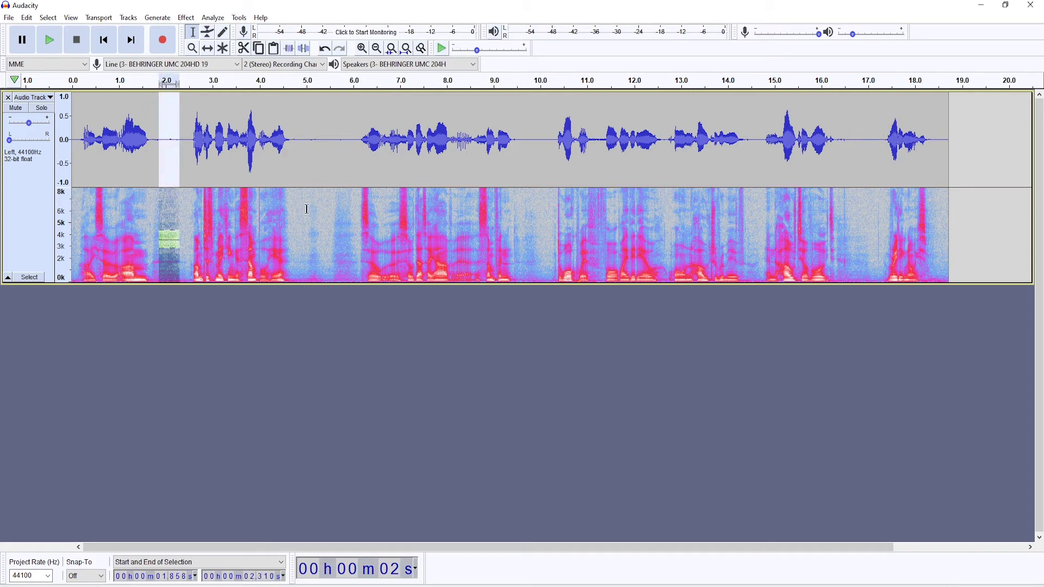
{"action": "left_click_drag", "start_coordinate": [307, 214], "coordinate": [352, 249]}
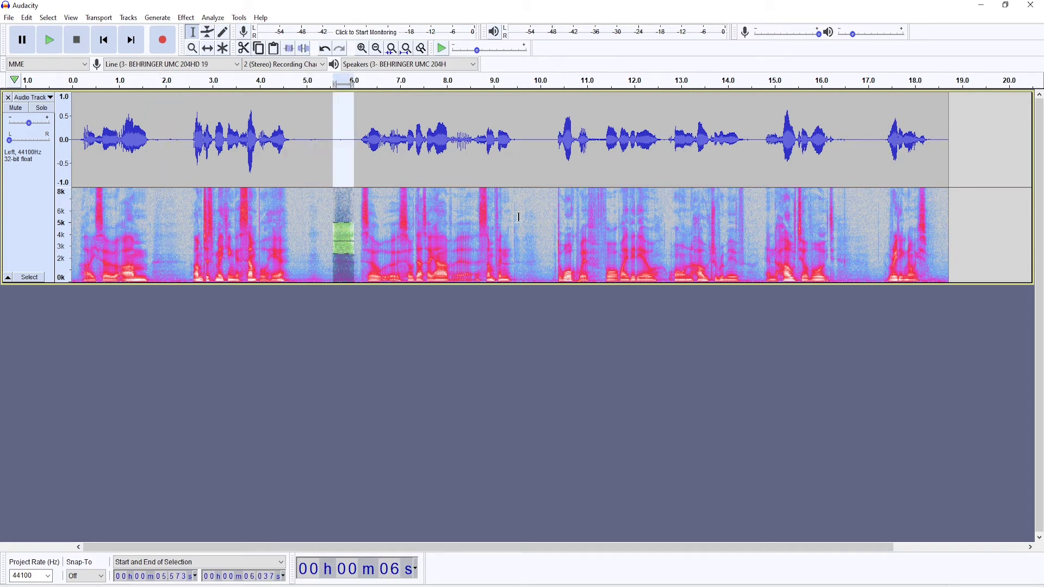
{"action": "left_click_drag", "start_coordinate": [524, 217], "coordinate": [547, 251]}
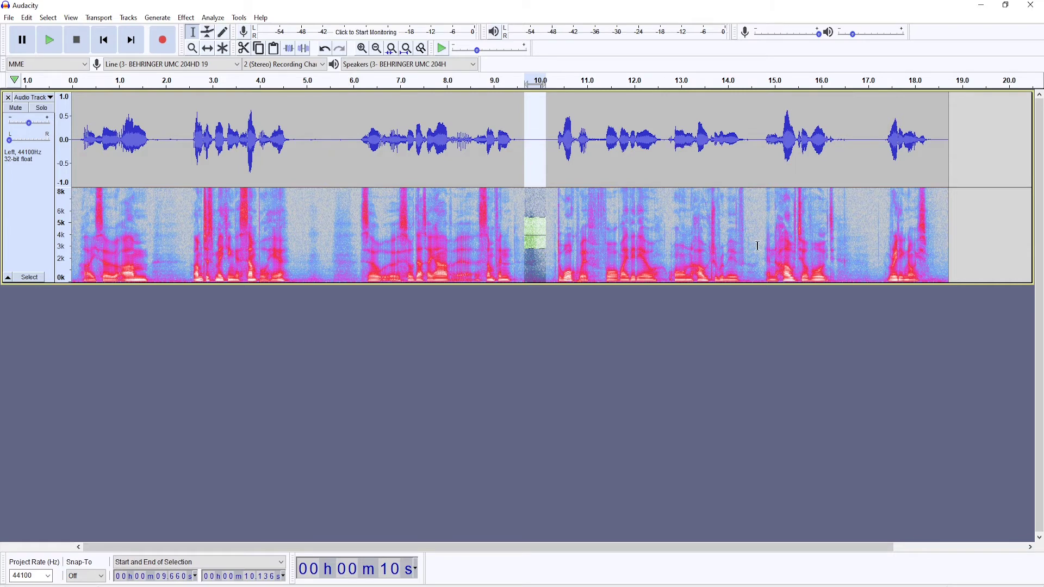
{"action": "left_click_drag", "start_coordinate": [759, 244], "coordinate": [749, 250]}
{"action": "left_click_drag", "start_coordinate": [875, 248], "coordinate": [849, 255]}
{"action": "left_click", "coordinate": [150, 215]}
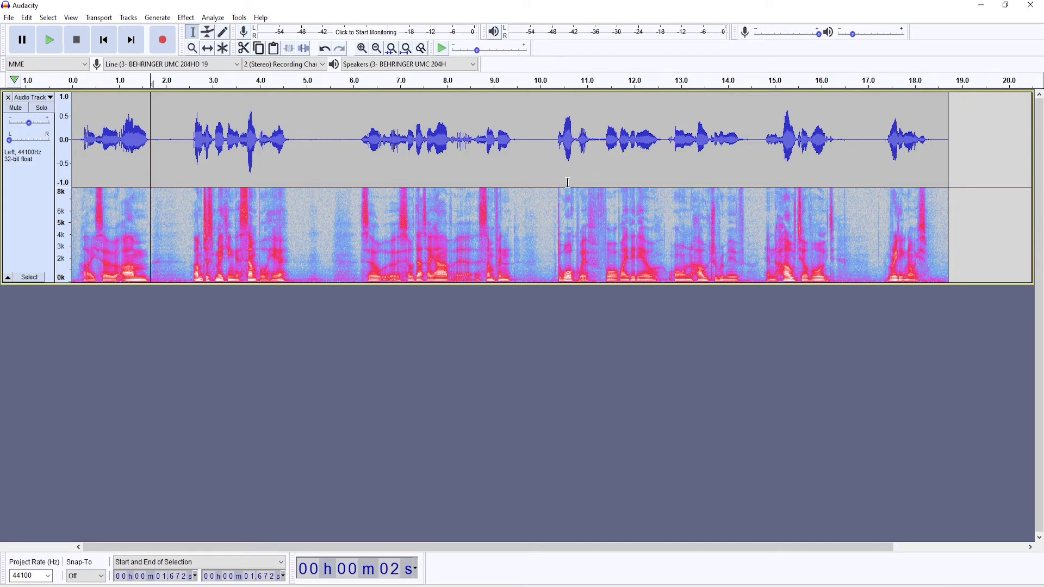
{"action": "key", "text": "ctrl+a"}
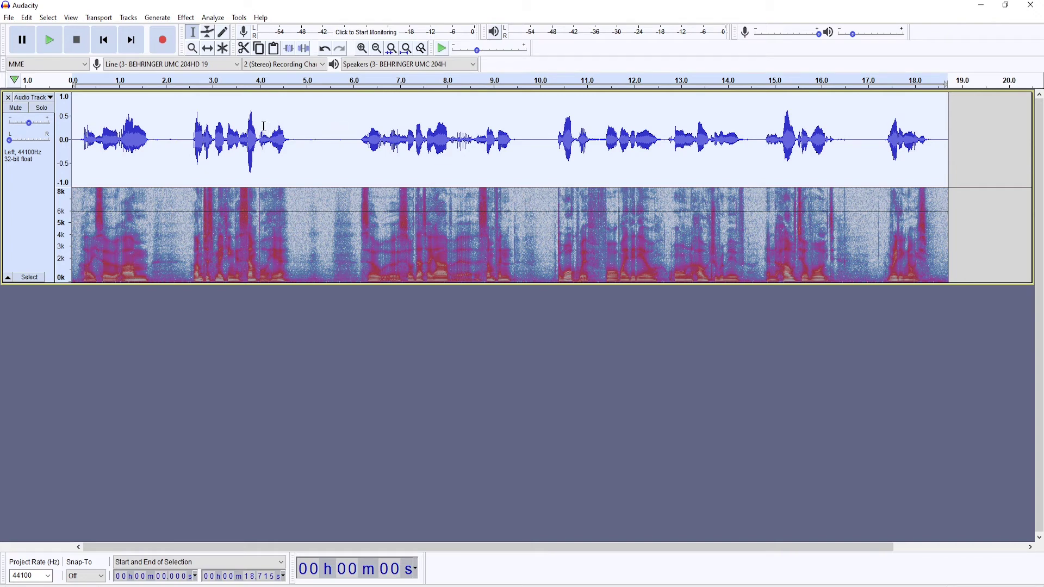
Open Effect > Noise Gate for the whole recording.
{"action": "left_click", "coordinate": [185, 18]}
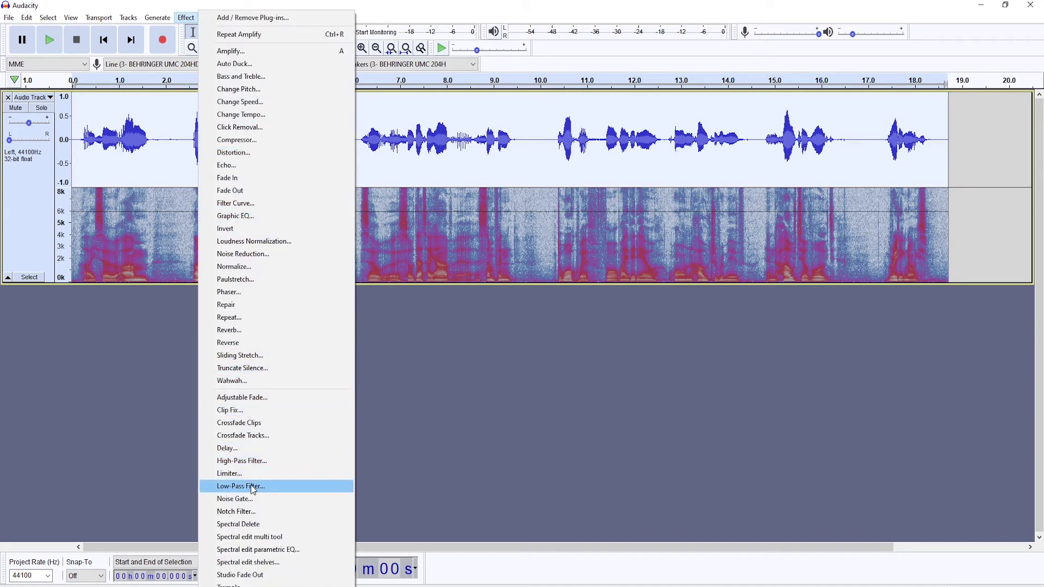
{"action": "left_click", "coordinate": [243, 499]}
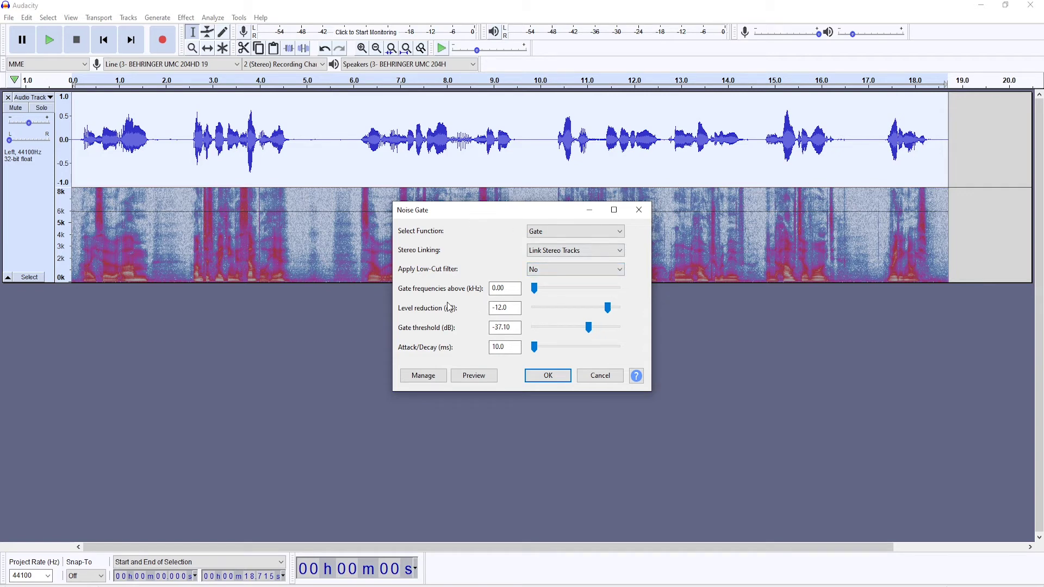
Drag the Noise Gate's Level reduction to about -24 dB and move the dialog aside.
{"action": "left_click_drag", "start_coordinate": [607, 307], "coordinate": [597, 307]}
{"action": "left_click_drag", "start_coordinate": [524, 211], "coordinate": [572, 230]}
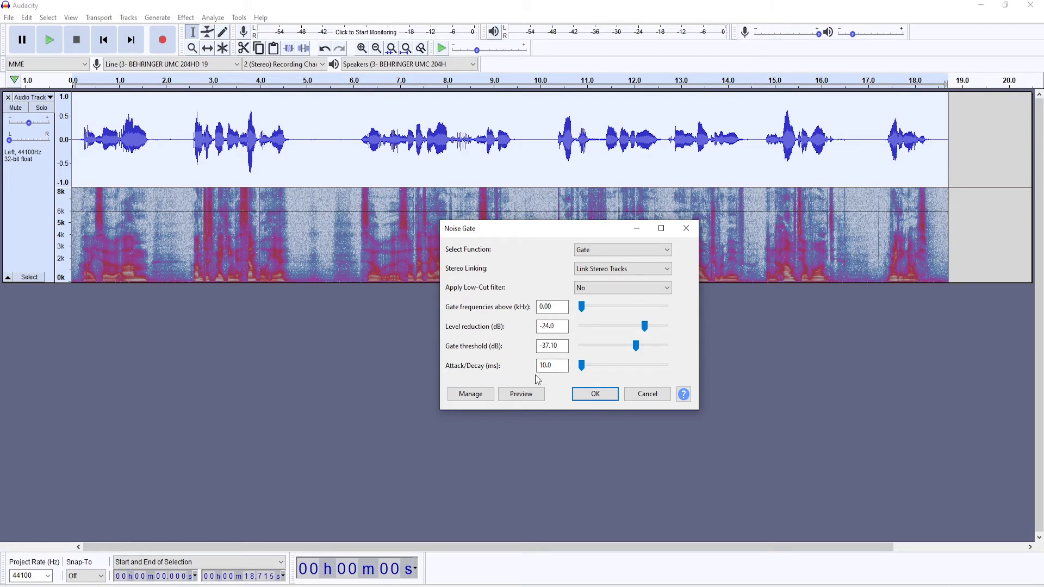
Settle the Noise Gate level reduction at about -20 dB and apply it.
{"action": "left_click", "coordinate": [552, 370]}
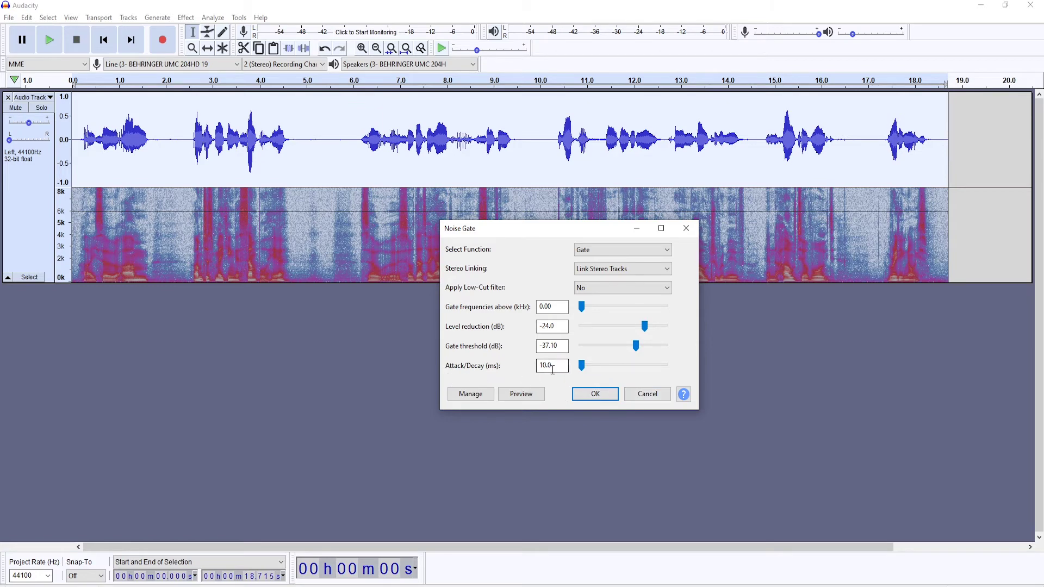
{"action": "left_click", "coordinate": [648, 332]}
{"action": "left_click", "coordinate": [650, 326]}
{"action": "left_click_drag", "start_coordinate": [649, 326], "coordinate": [646, 329]}
{"action": "left_click", "coordinate": [607, 399]}
Clear the full selection and mark the low-frequency breath from about 5.6 to 6.1 s.
{"action": "left_click", "coordinate": [797, 234]}
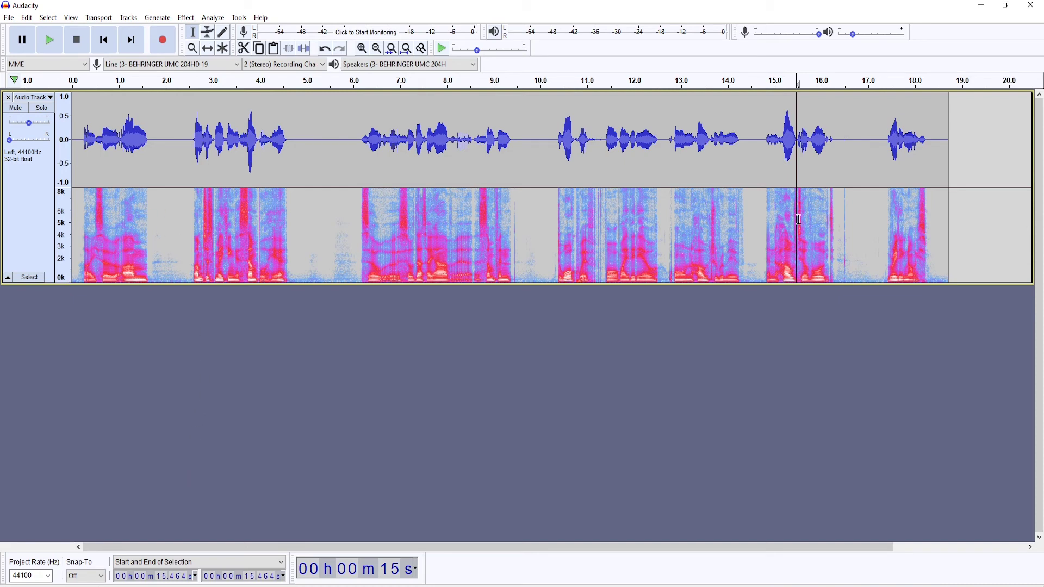
{"action": "left_click_drag", "start_coordinate": [150, 254], "coordinate": [186, 282]}
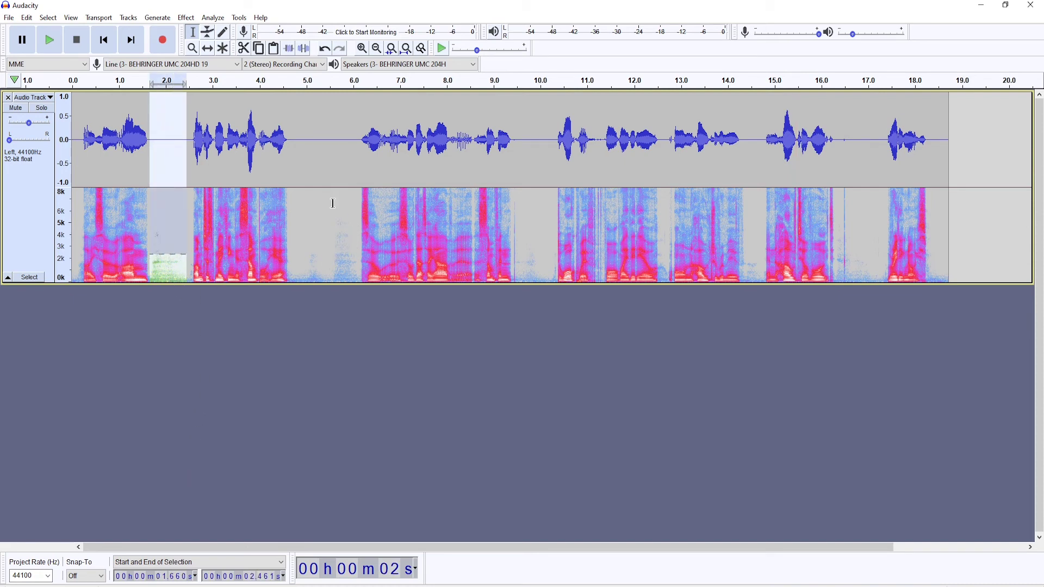
{"action": "left_click_drag", "start_coordinate": [332, 204], "coordinate": [354, 286]}
{"action": "left_click", "coordinate": [378, 245]}
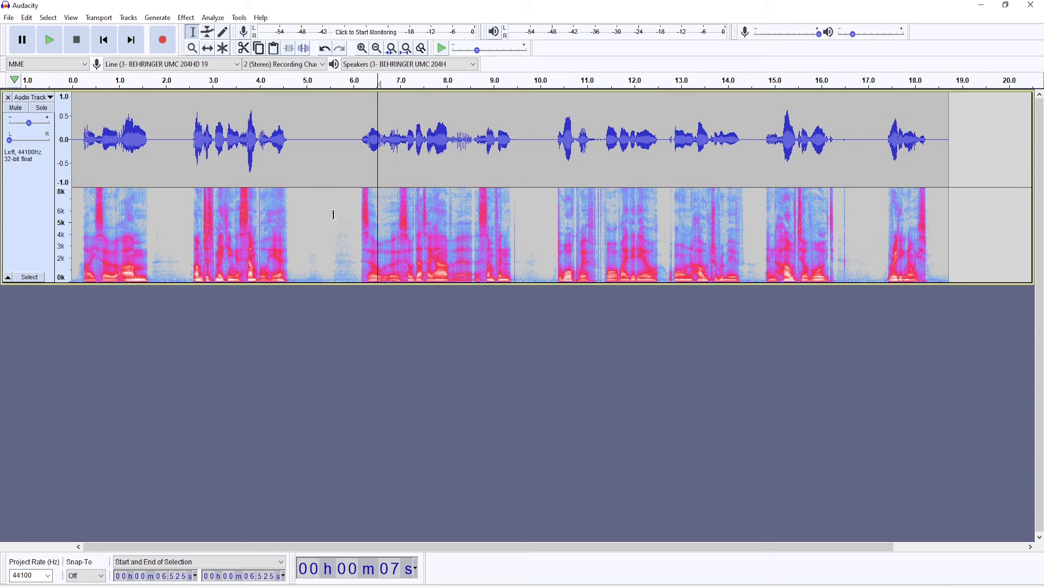
{"action": "left_click_drag", "start_coordinate": [333, 212], "coordinate": [358, 284]}
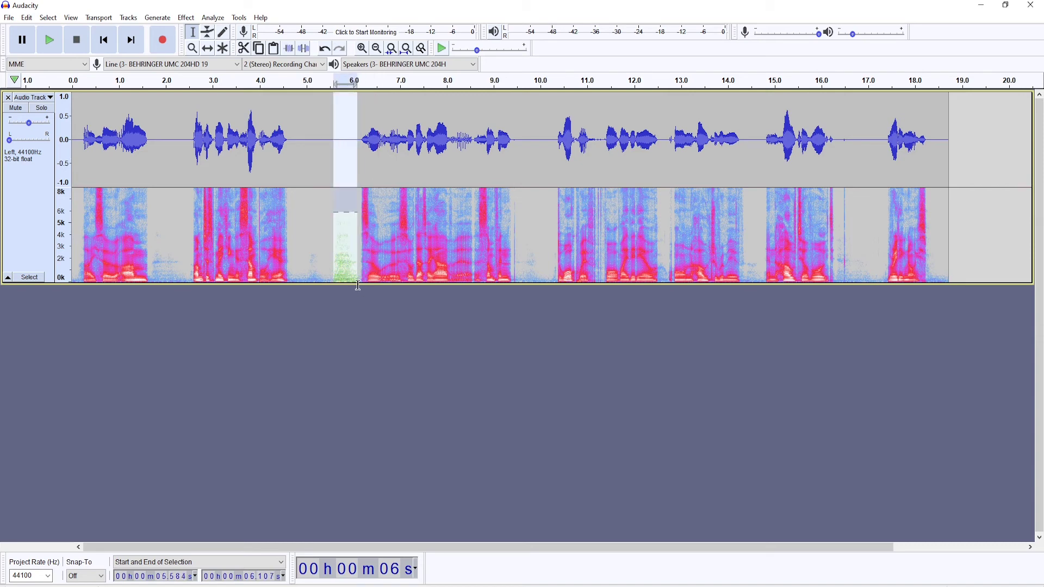
Attenuate the selected breath with Amplify set to -9.0 dB.
{"action": "left_click", "coordinate": [186, 18]}
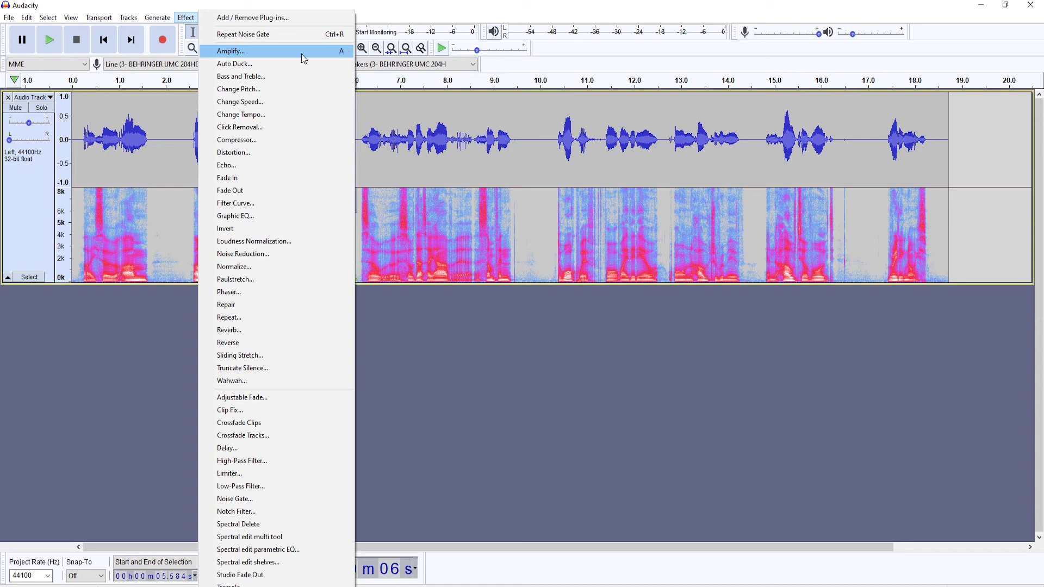
{"action": "left_click", "coordinate": [241, 57]}
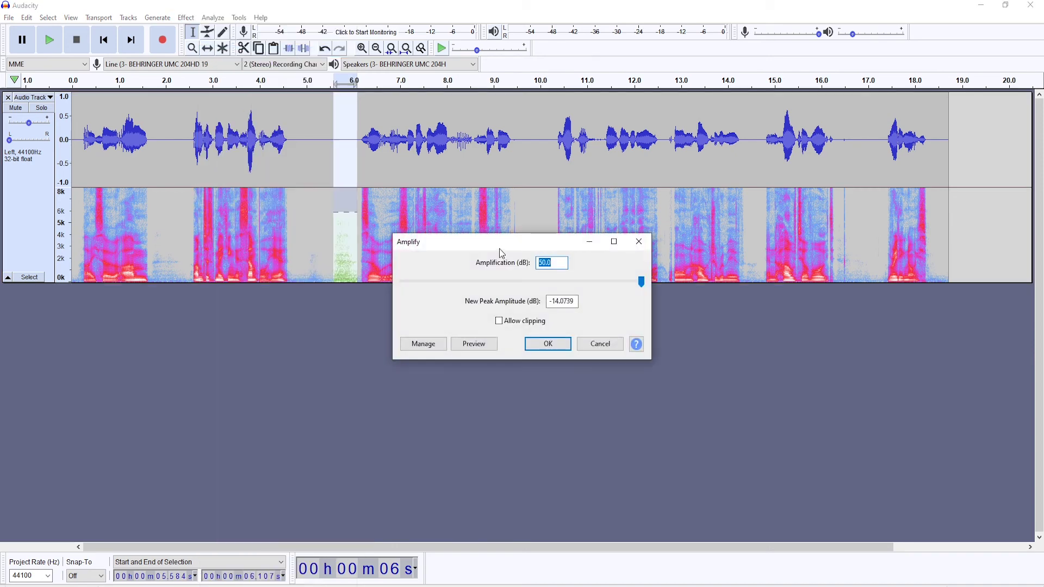
{"action": "left_click_drag", "start_coordinate": [502, 246], "coordinate": [523, 302]}
{"action": "left_click_drag", "start_coordinate": [656, 339], "coordinate": [516, 346]}
{"action": "left_click", "coordinate": [560, 403]}
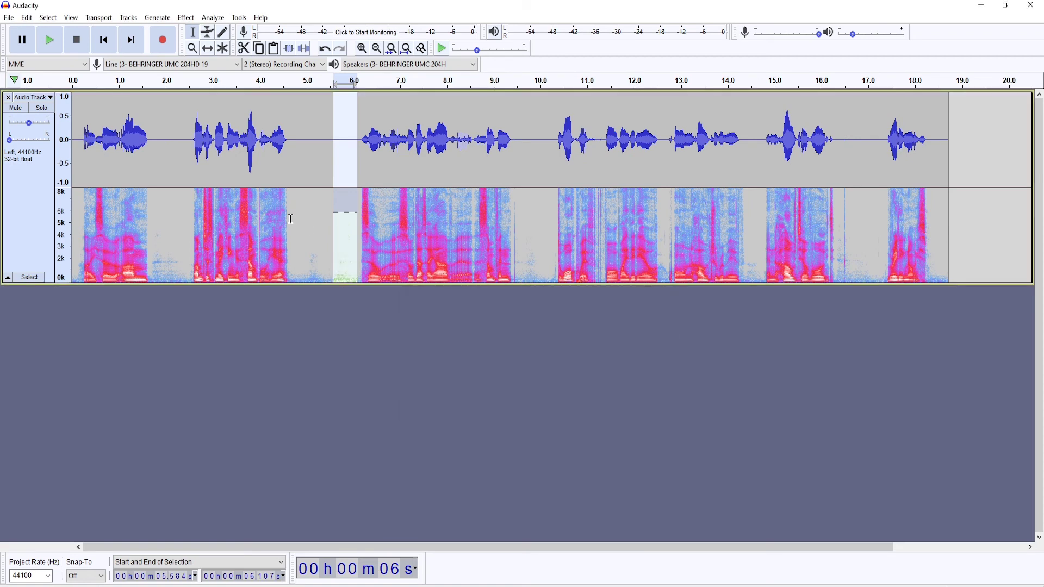
{"action": "left_click", "coordinate": [315, 220]}
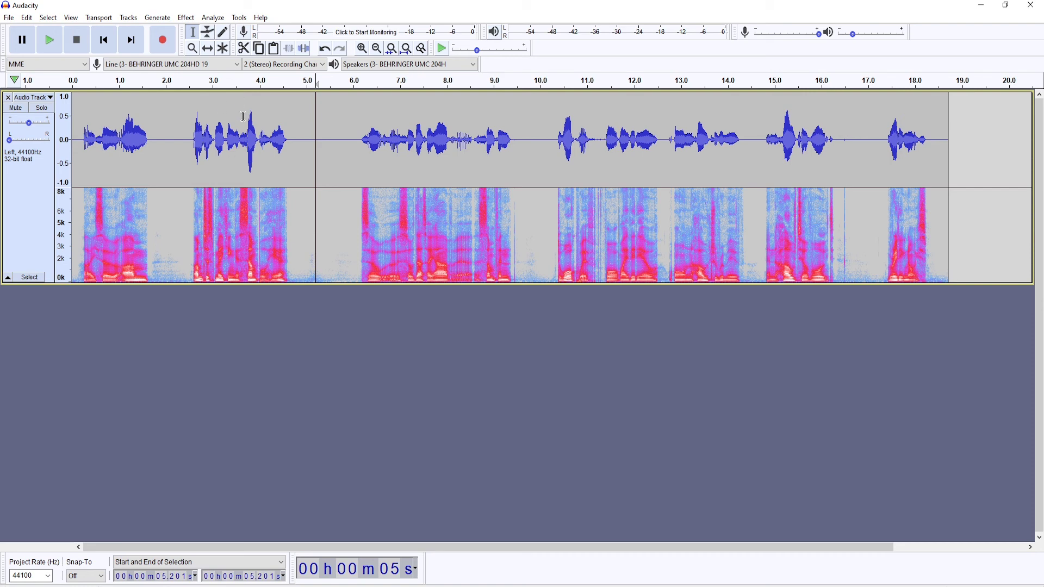
Open Preferences and search the keyboard commands for 'amplif'.
{"action": "left_click", "coordinate": [26, 17]}
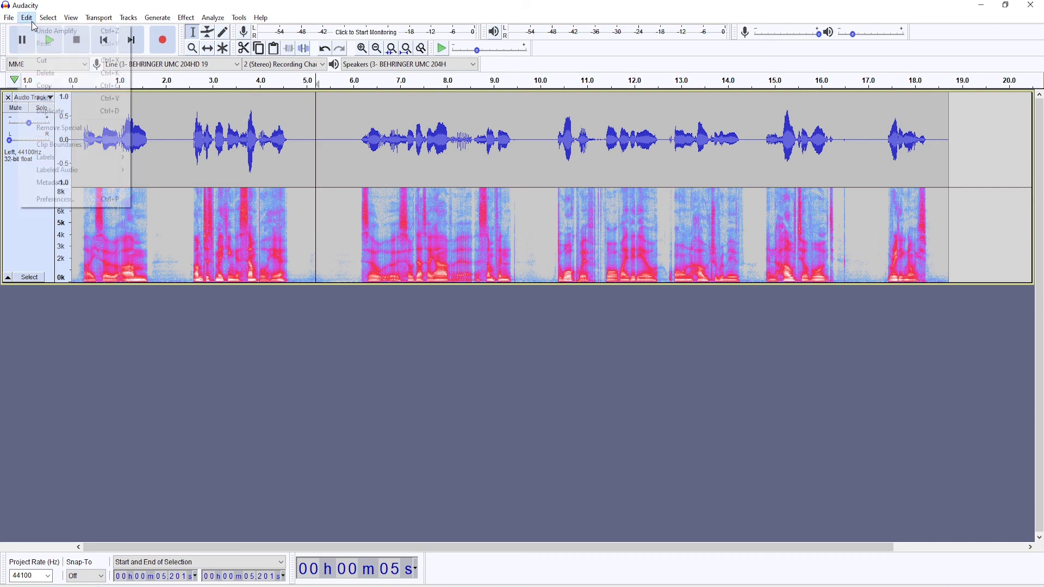
{"action": "left_click", "coordinate": [68, 201]}
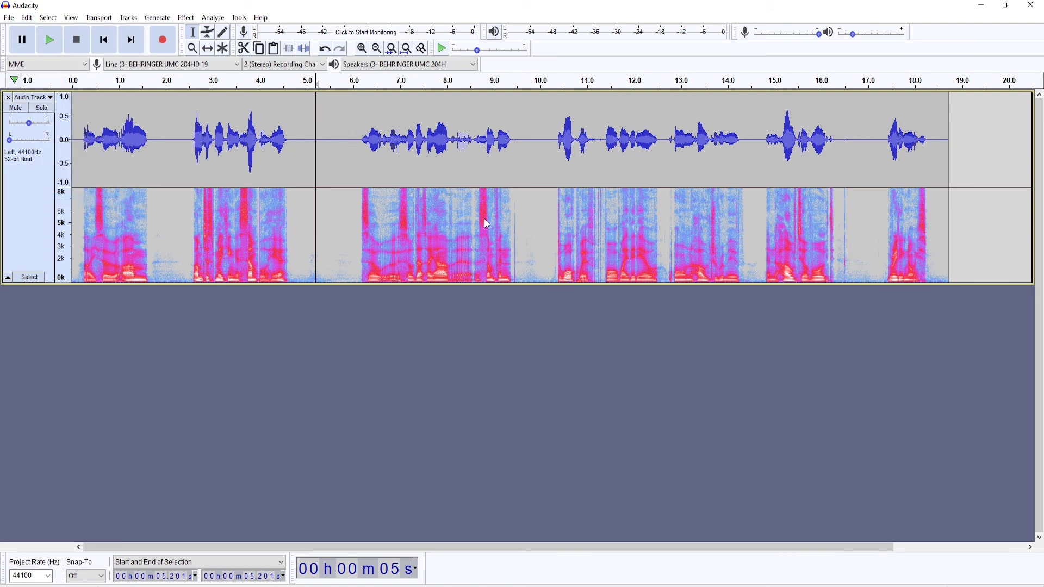
{"action": "left_click", "coordinate": [586, 197]}
{"action": "type", "text": "amplify"}
Assign A as Amplify's shortcut, save, and select the breath from 4.76 to 6.11 s.
{"action": "left_click", "coordinate": [514, 233]}
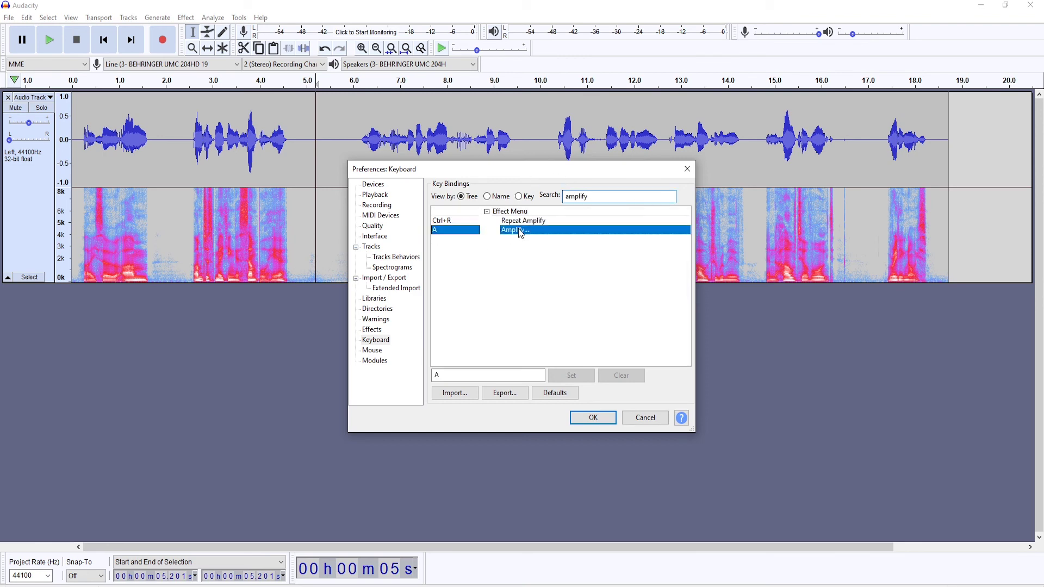
{"action": "key", "text": "a"}
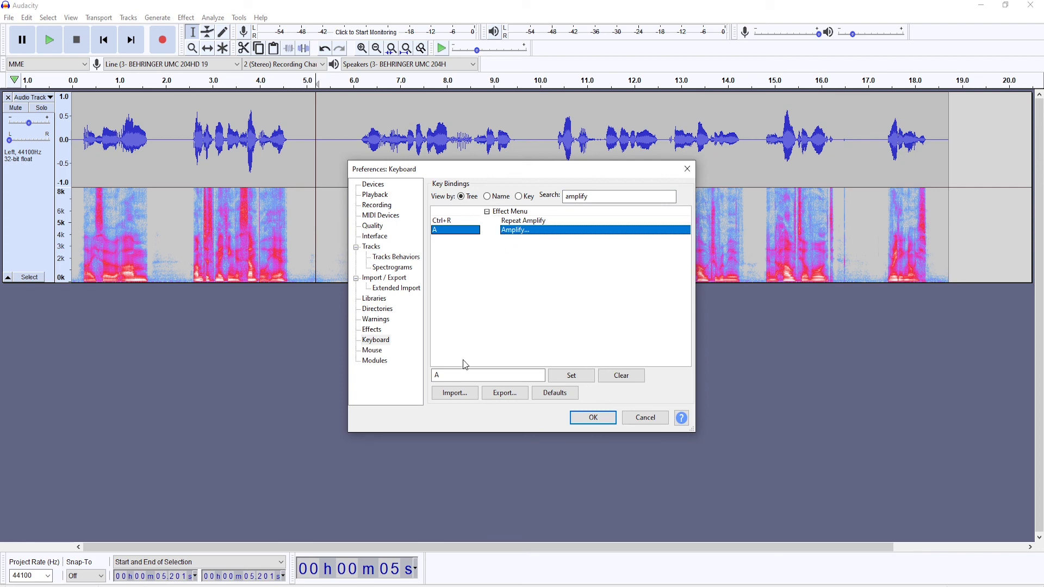
{"action": "left_click", "coordinate": [462, 375]}
{"action": "key", "text": "BackSpace"}
{"action": "key", "text": "b"}
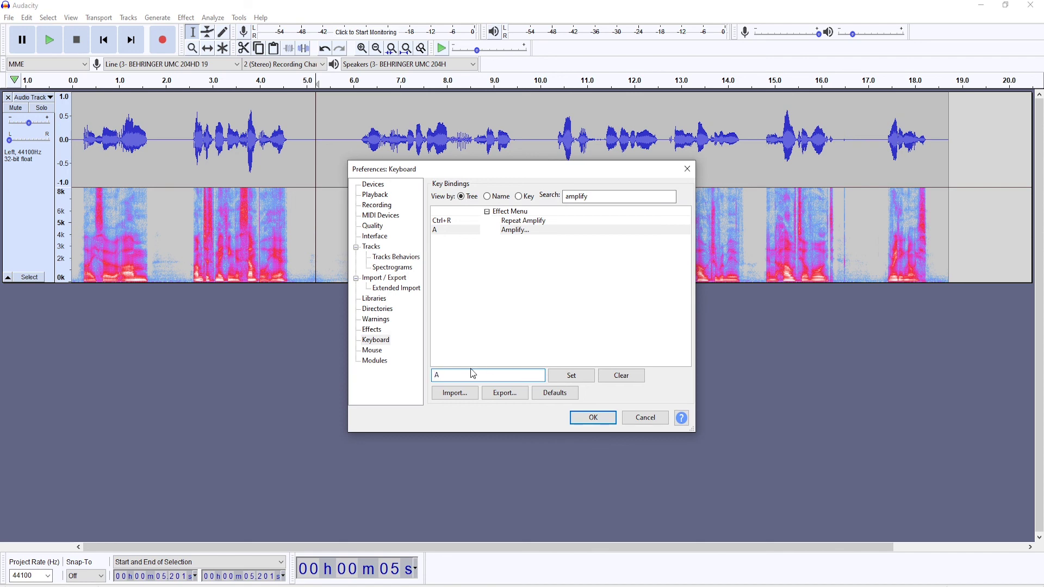
{"action": "key", "text": "a"}
{"action": "left_click", "coordinate": [593, 418]}
{"action": "left_click", "coordinate": [932, 249]}
{"action": "left_click_drag", "start_coordinate": [294, 213], "coordinate": [359, 279]}
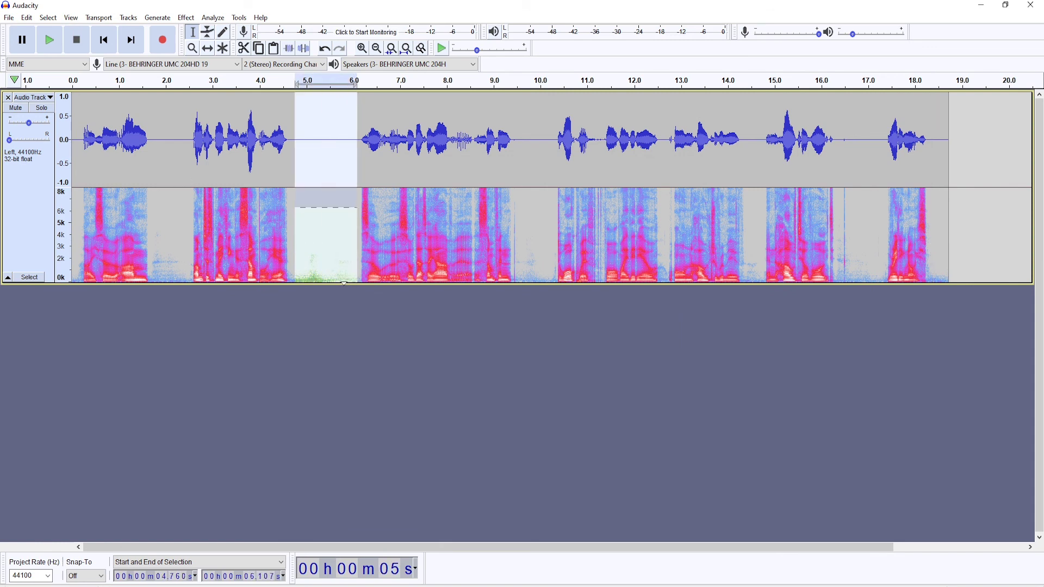
{"action": "key", "text": "ctrl+shift+a"}
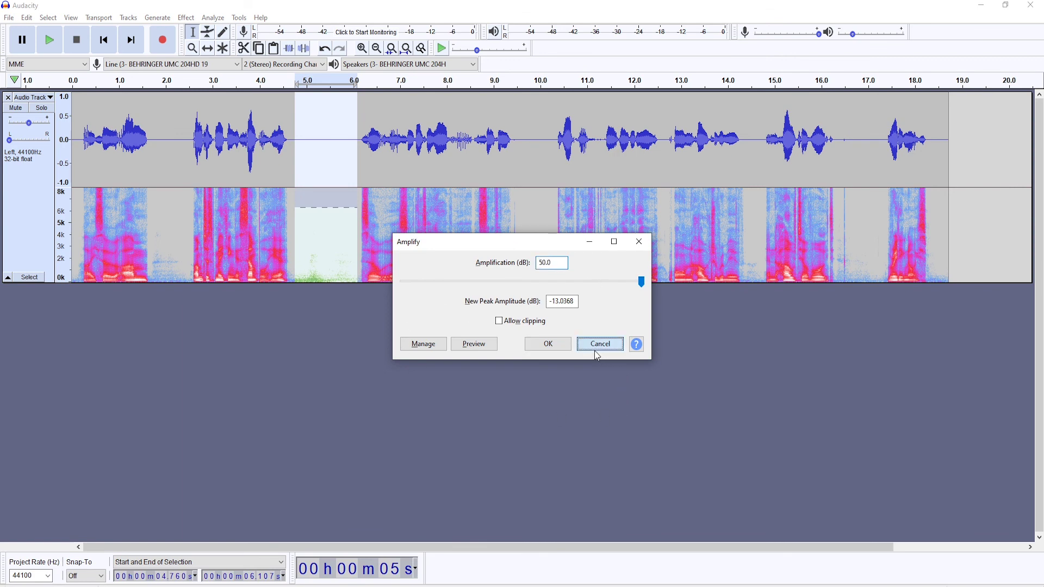
{"action": "left_click", "coordinate": [598, 347]}
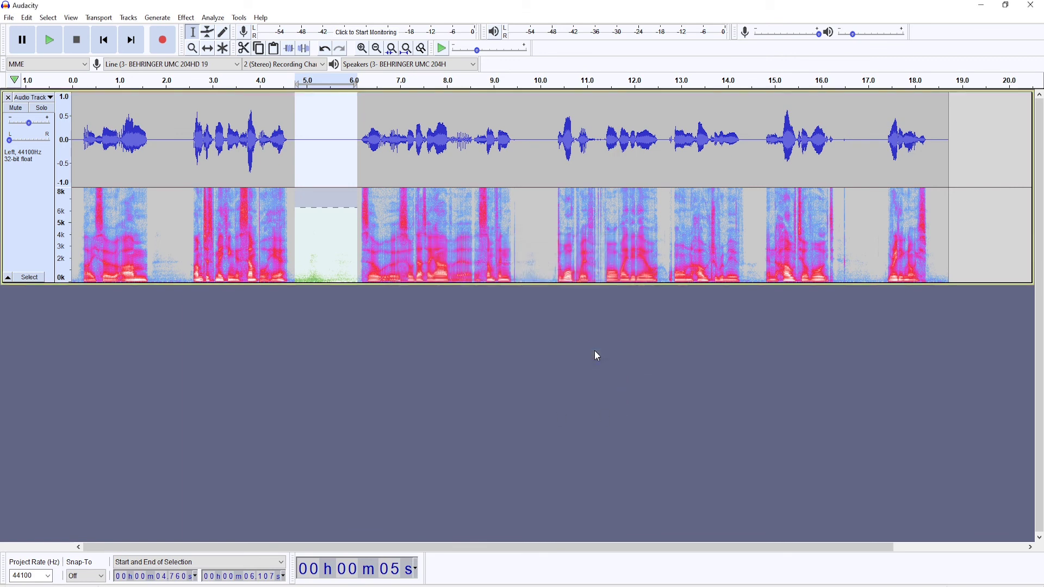